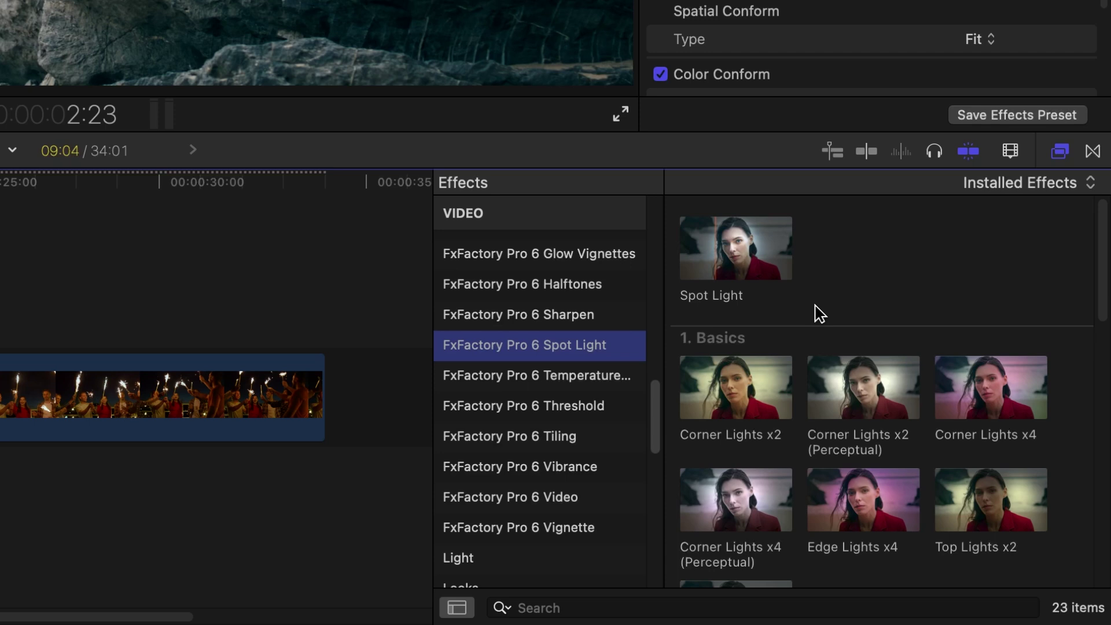
Step: Scroll through the FxFactory Pro 6 Spot Light presets down to the Static group
scroll(1096, 324, "down", 10)
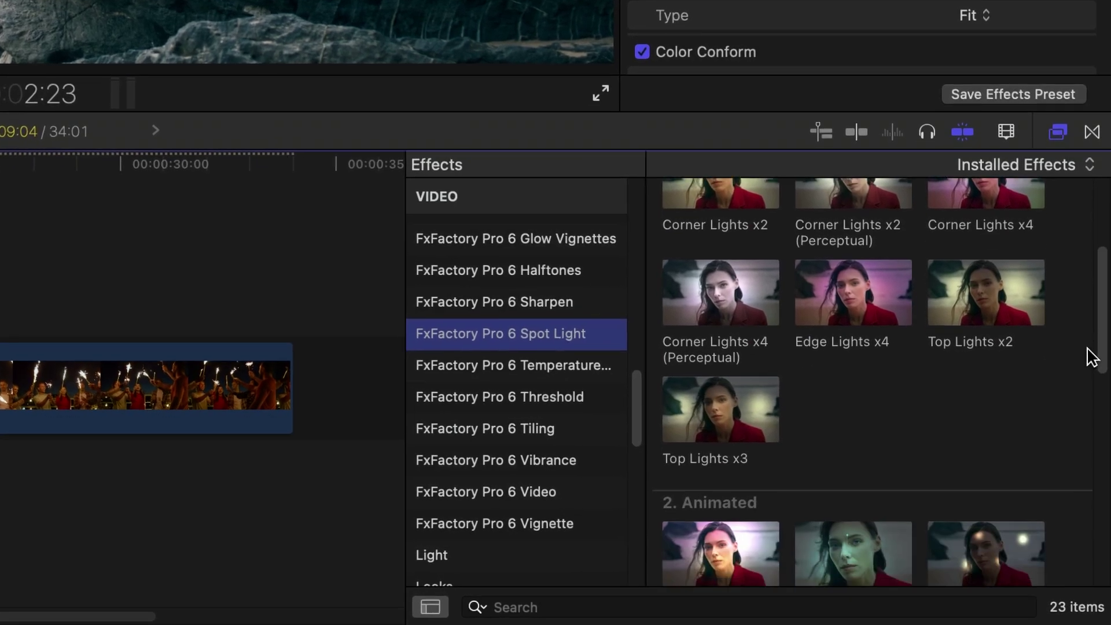
scroll(1087, 398, "down", 15)
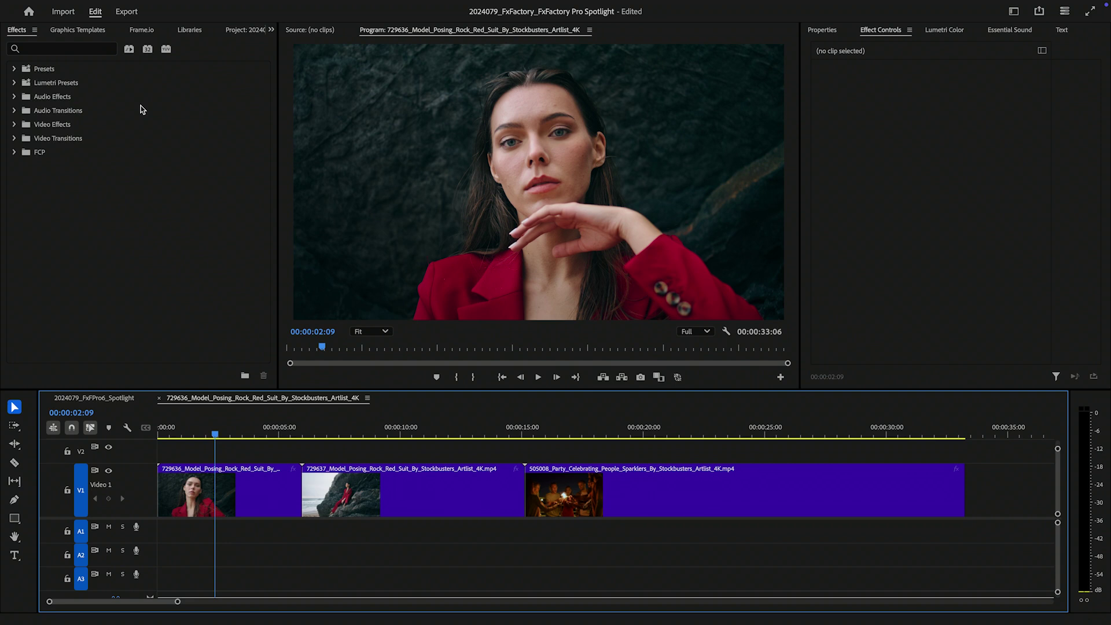
Step: Search the Effects panel for 'spot' and apply Spot Light to the red-suit portrait clip
left_click(61, 49)
type("spot light")
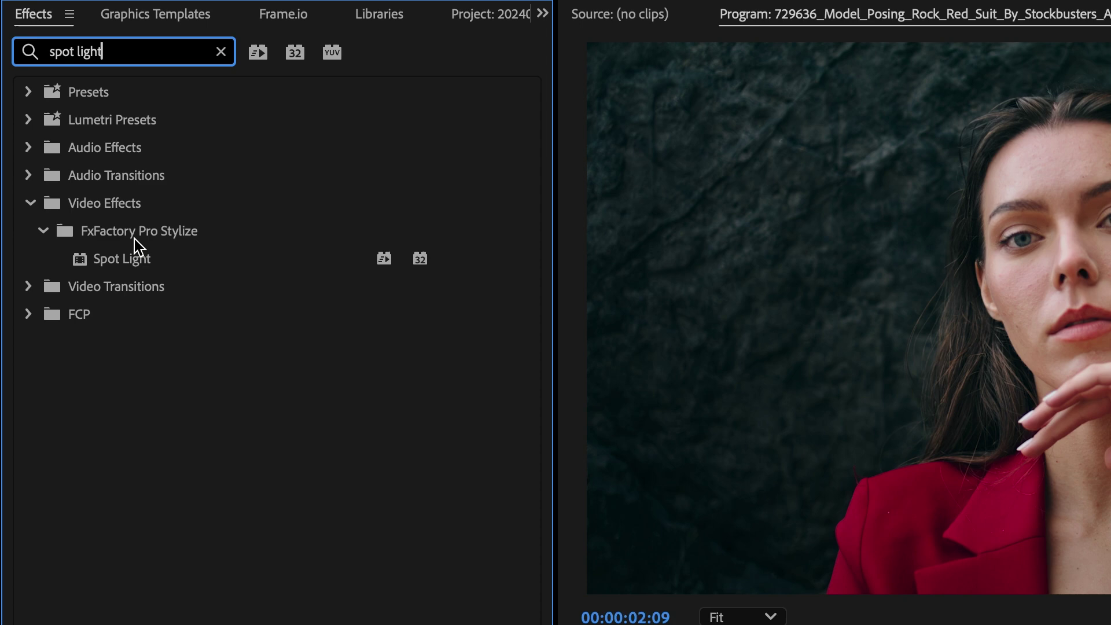
left_click_drag(126, 256, 228, 503)
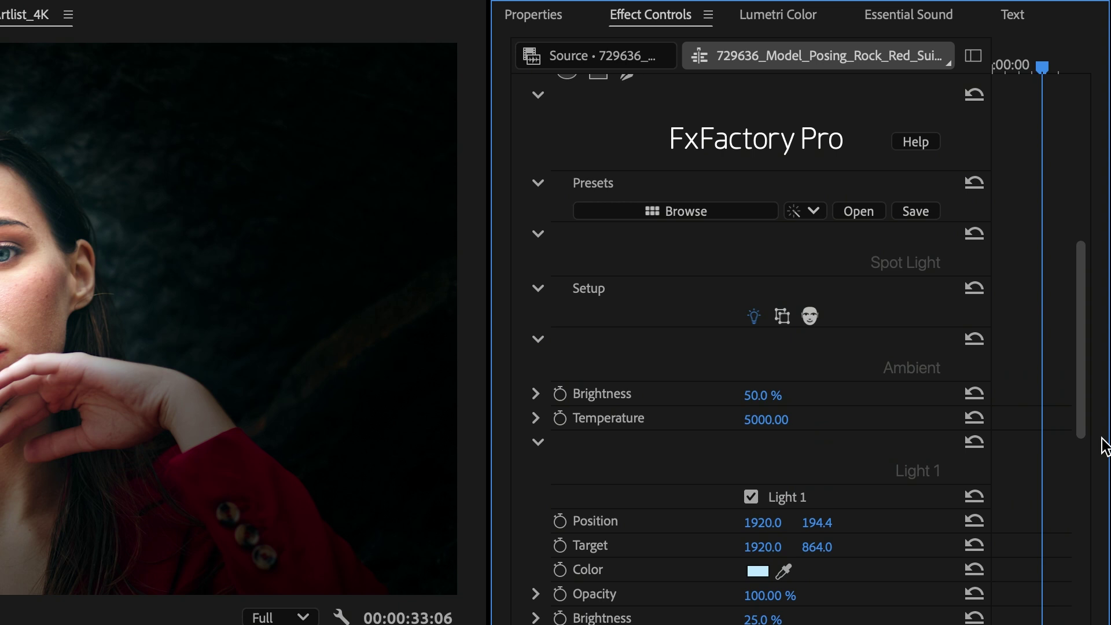
Step: Show the Spot Light preset categories in Effect Controls, with Basics highlighted
scroll(1055, 307, "down", 1)
left_click(723, 188)
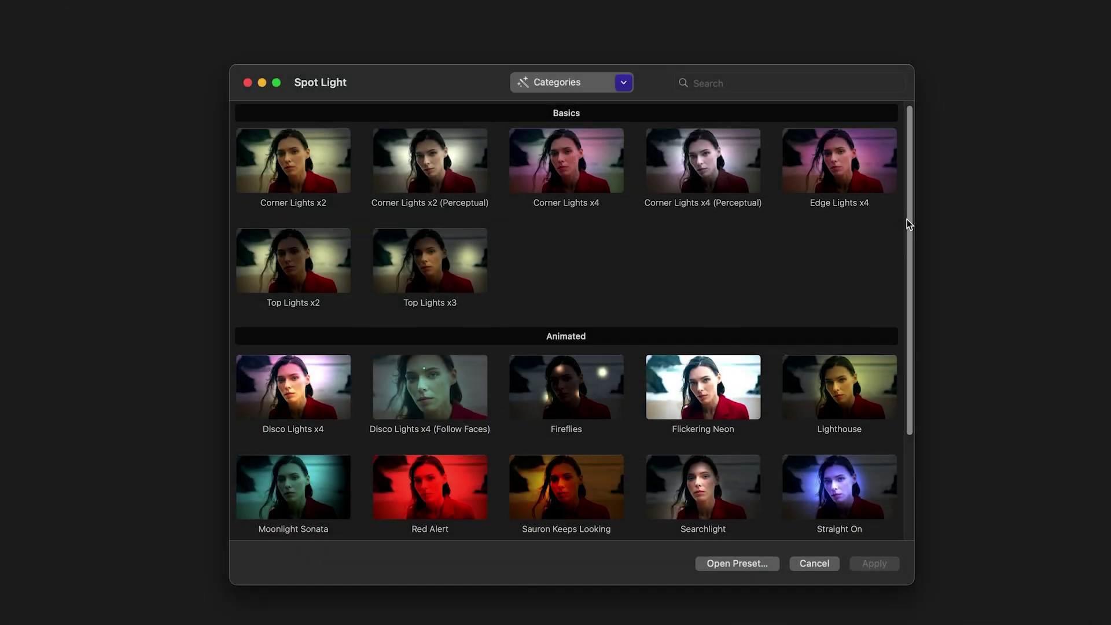
left_click_drag(908, 220, 916, 341)
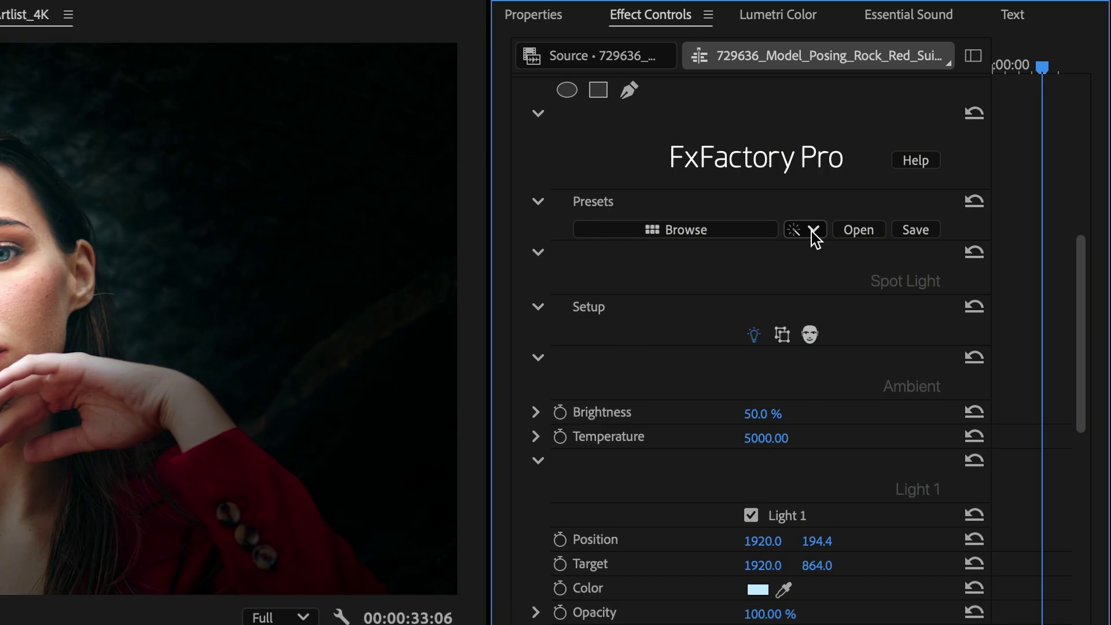
left_click(812, 231)
mouse_move(816, 236)
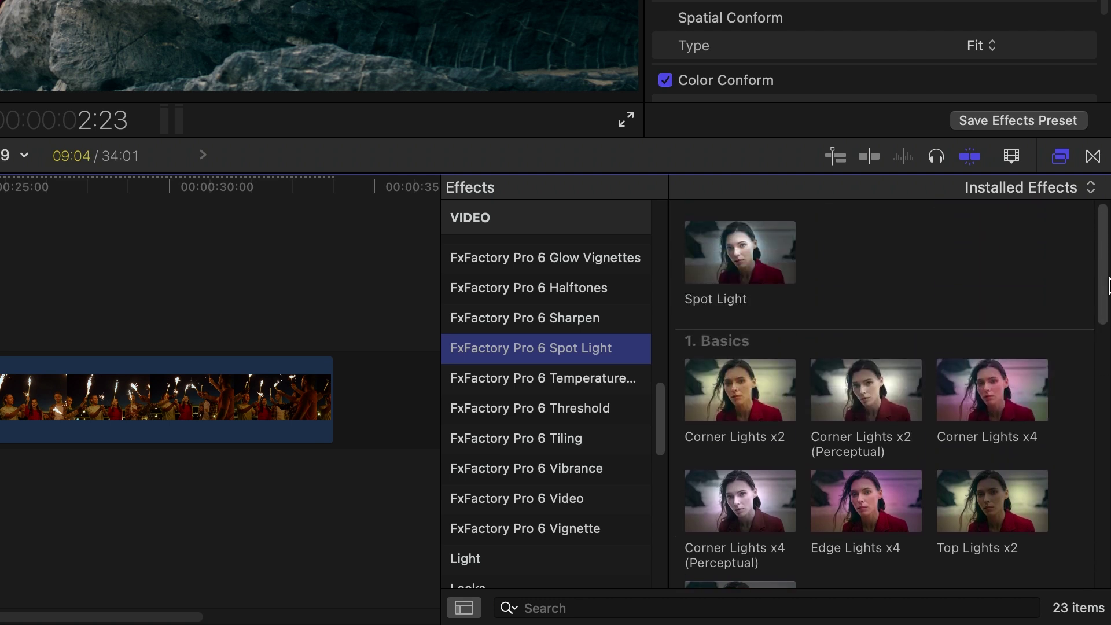
Step: Drag the Spot Light effect onto the first timeline clip of the woman on the rocks
left_click_drag(759, 272, 0, 435)
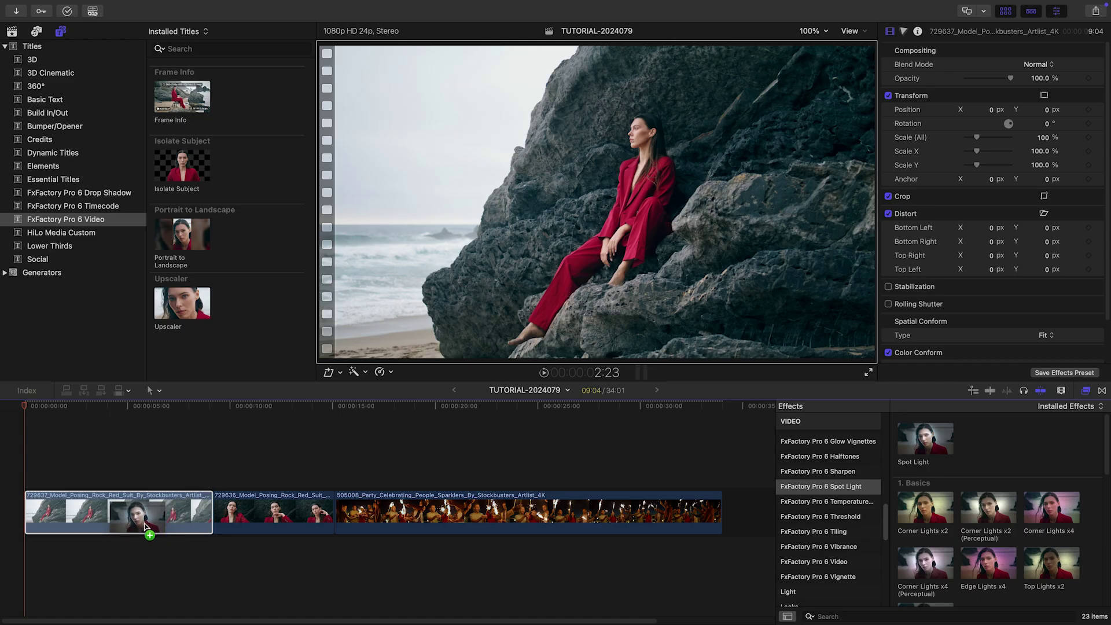
left_click_drag(144, 527, 141, 527)
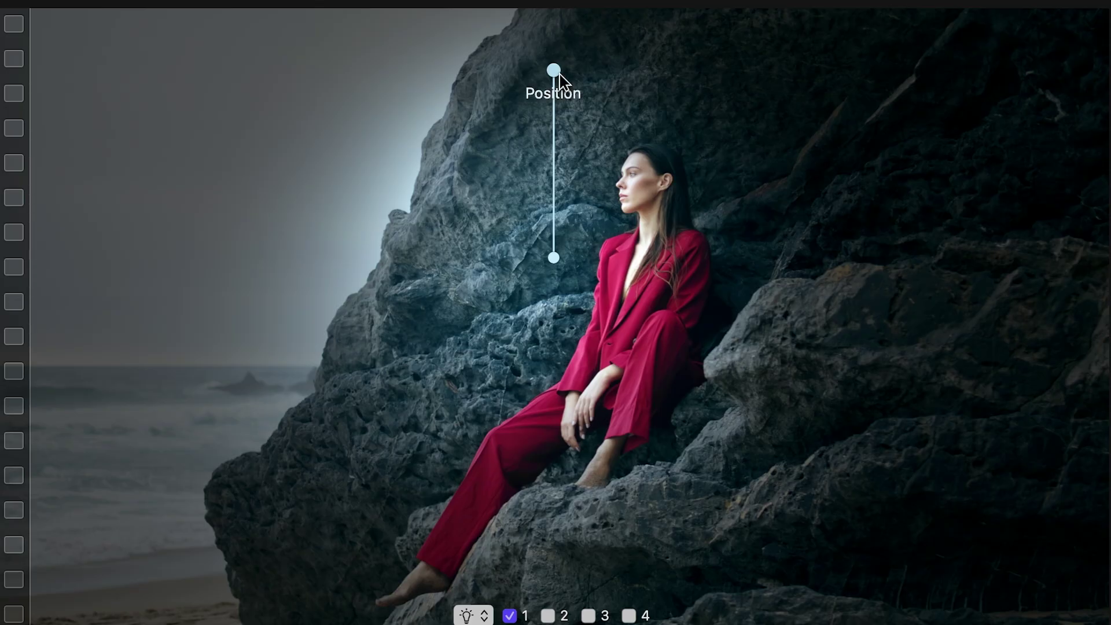
Step: Move Light 1 to the upper left at -0.48, 0.37, aim it near the woman, and adjust brightness
left_click_drag(541, 71, 258, 87)
left_click_drag(554, 258, 577, 229)
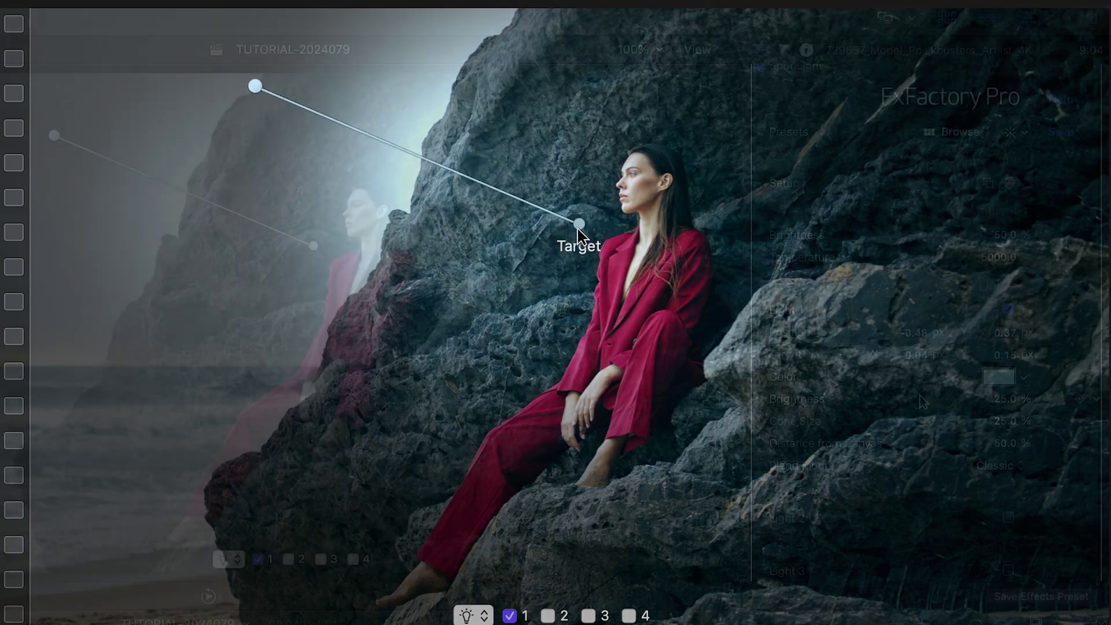
left_click_drag(904, 397, 900, 423)
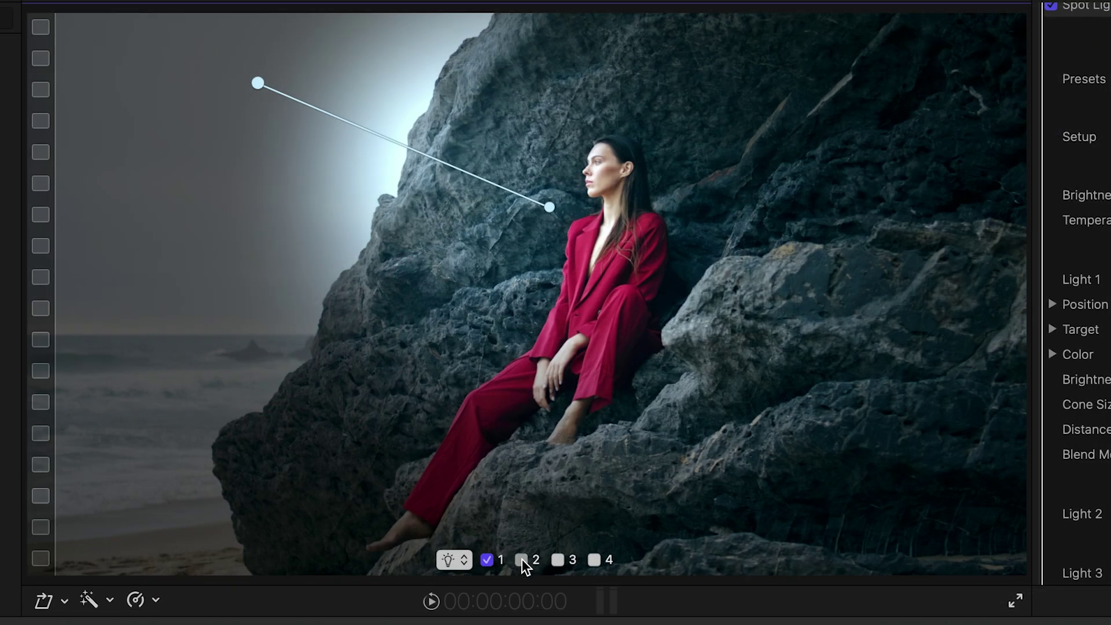
left_click(522, 561)
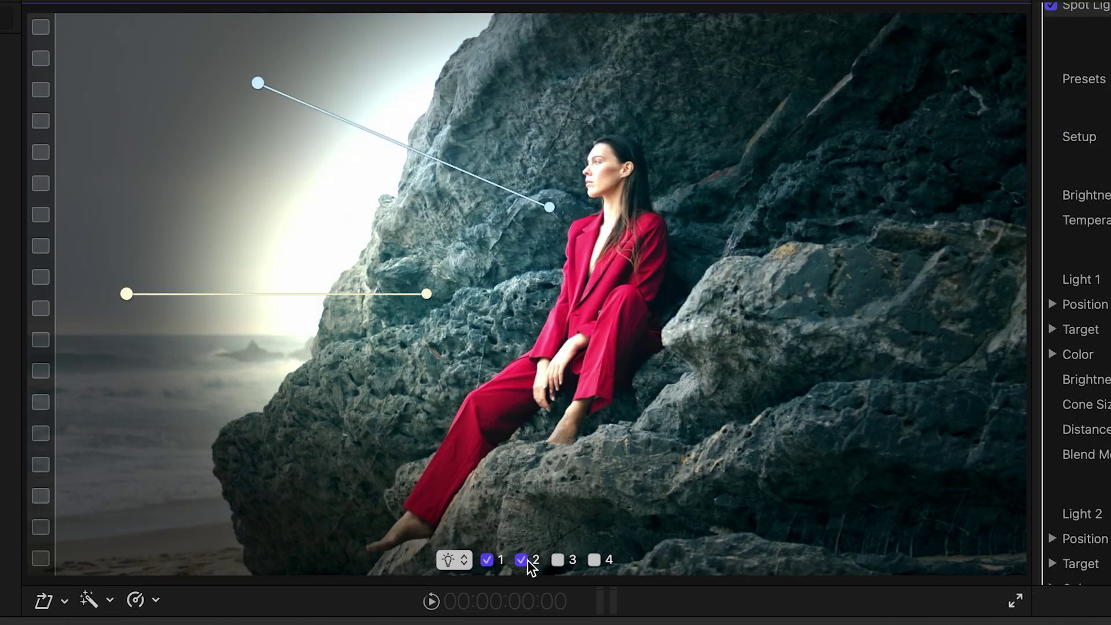
left_click(558, 560)
left_click(595, 560)
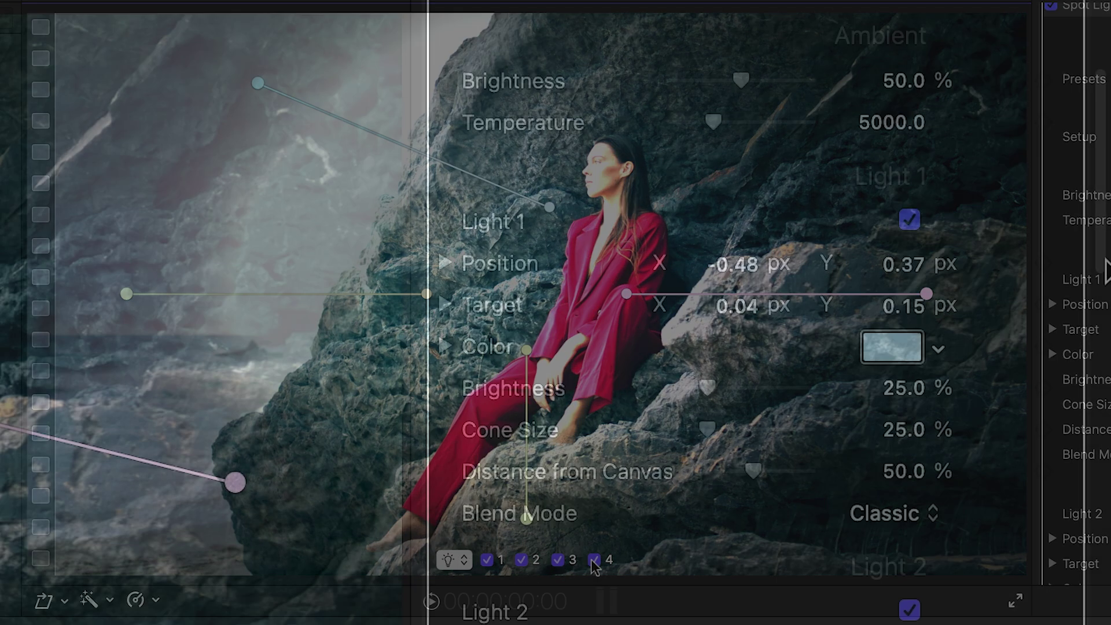
left_click_drag(1105, 272, 1109, 486)
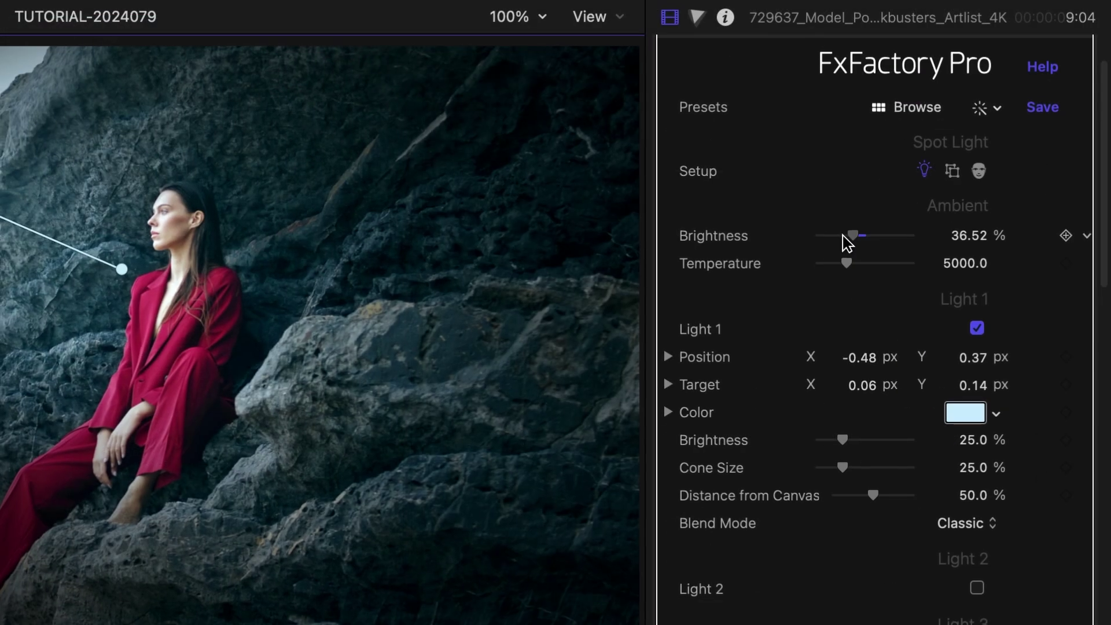
left_click_drag(849, 238, 925, 225)
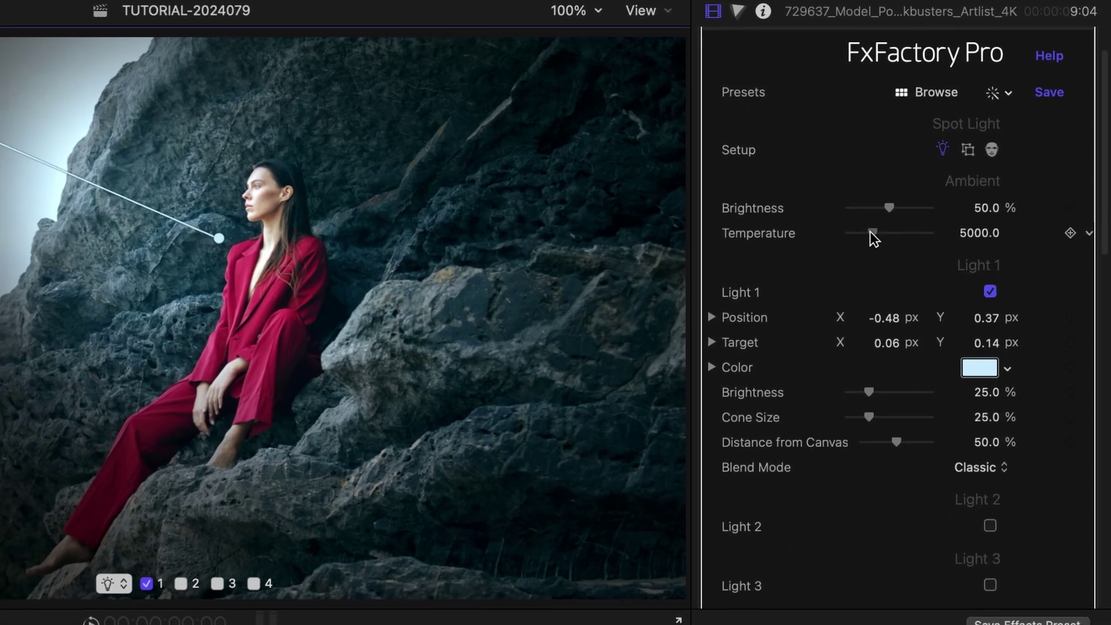
left_click_drag(864, 243, 942, 223)
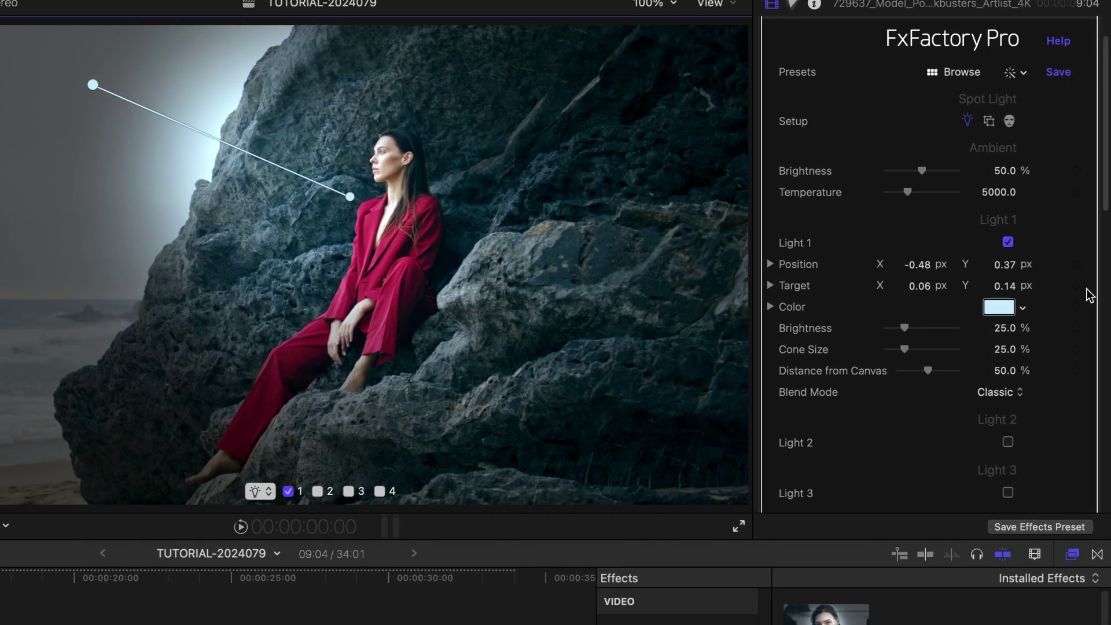
left_click_drag(905, 193, 926, 190)
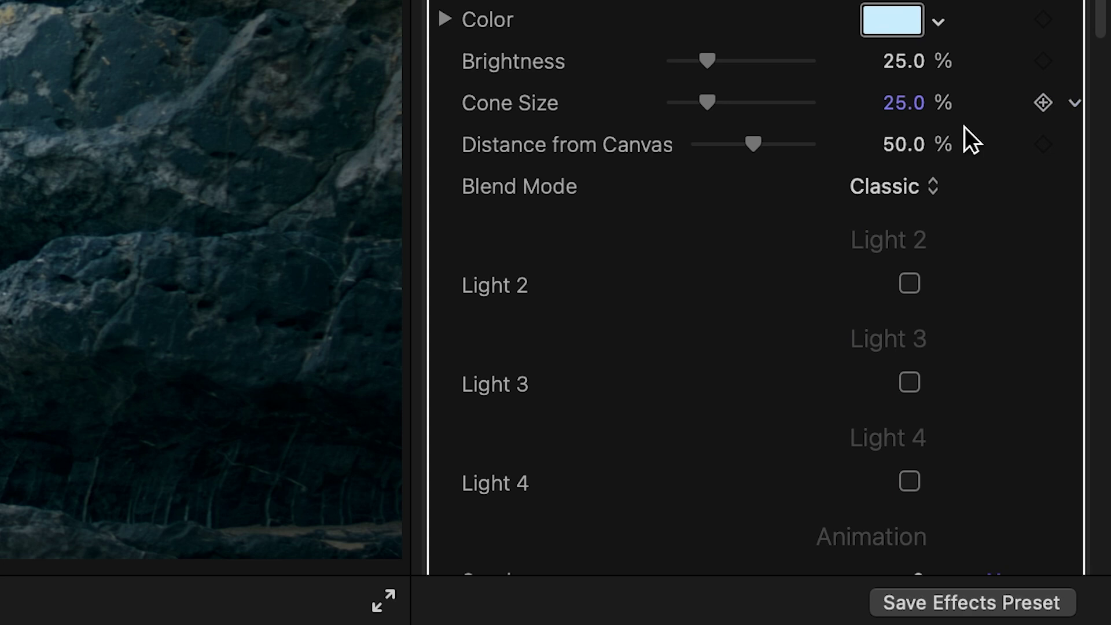
Step: Give Light 1 50.13% brightness, a 26.75% cone, Perceptual blending and a blue-violet colour
left_click(1001, 386)
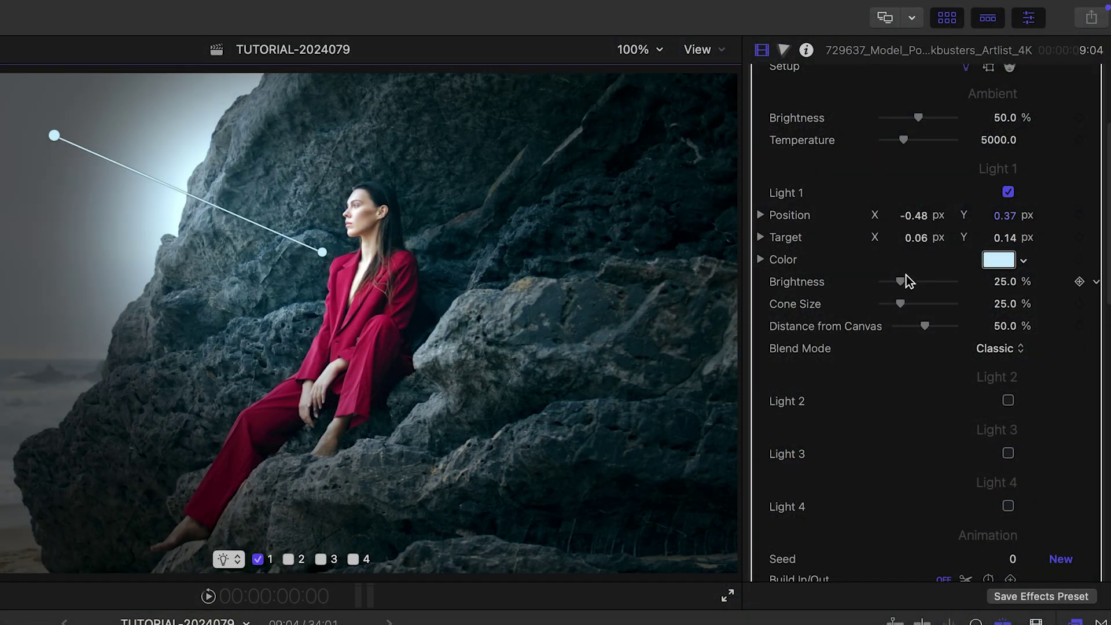
left_click_drag(908, 282, 996, 288)
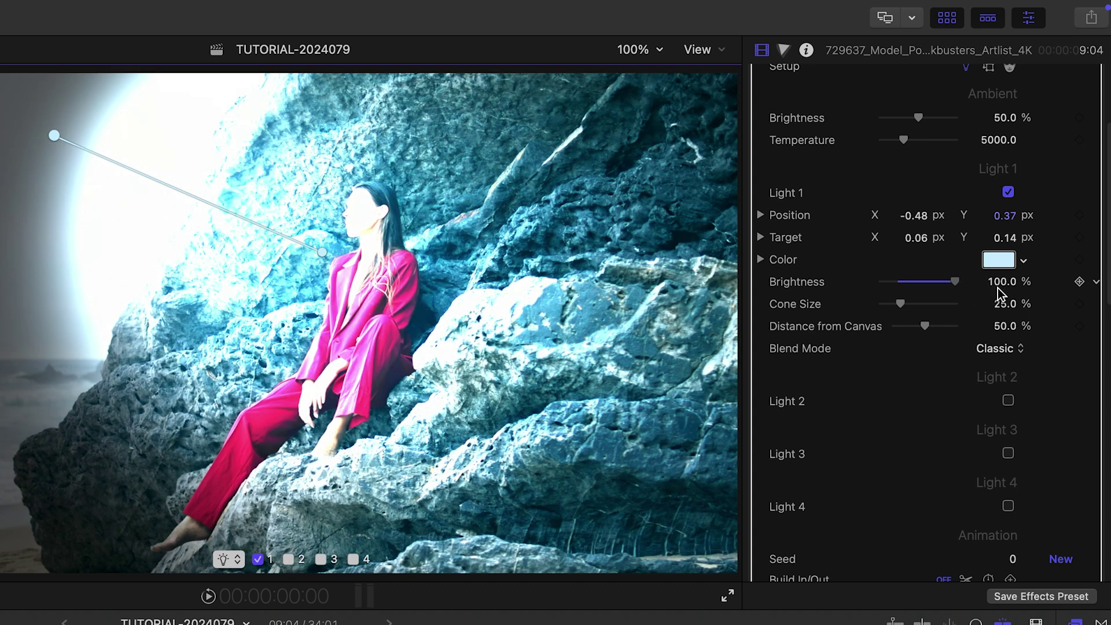
left_click_drag(900, 303, 902, 301)
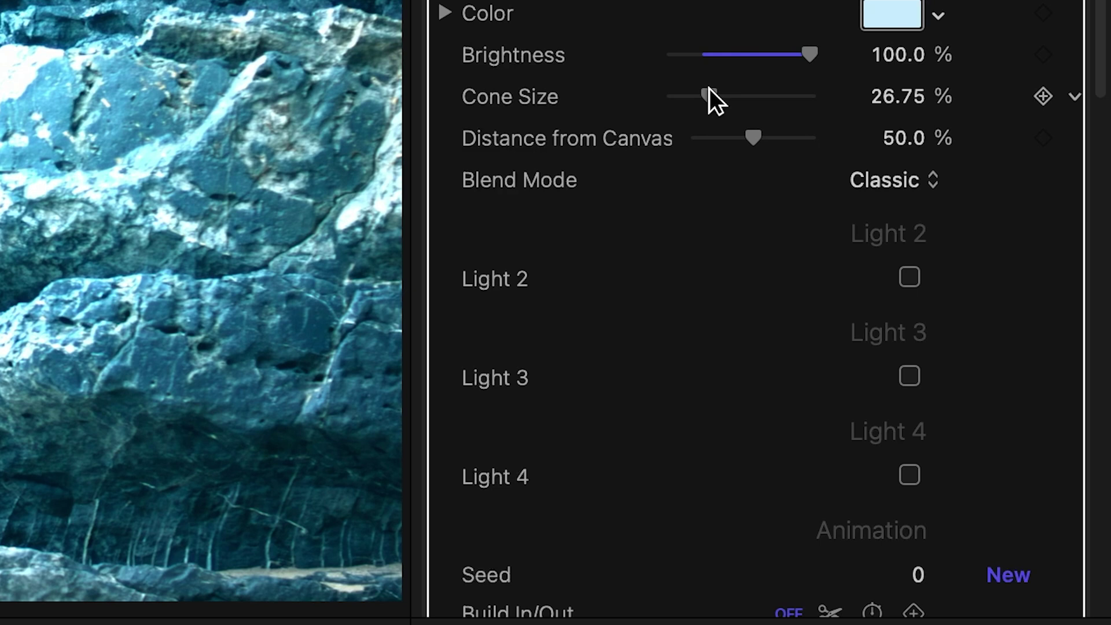
left_click(918, 175)
left_click(1000, 215)
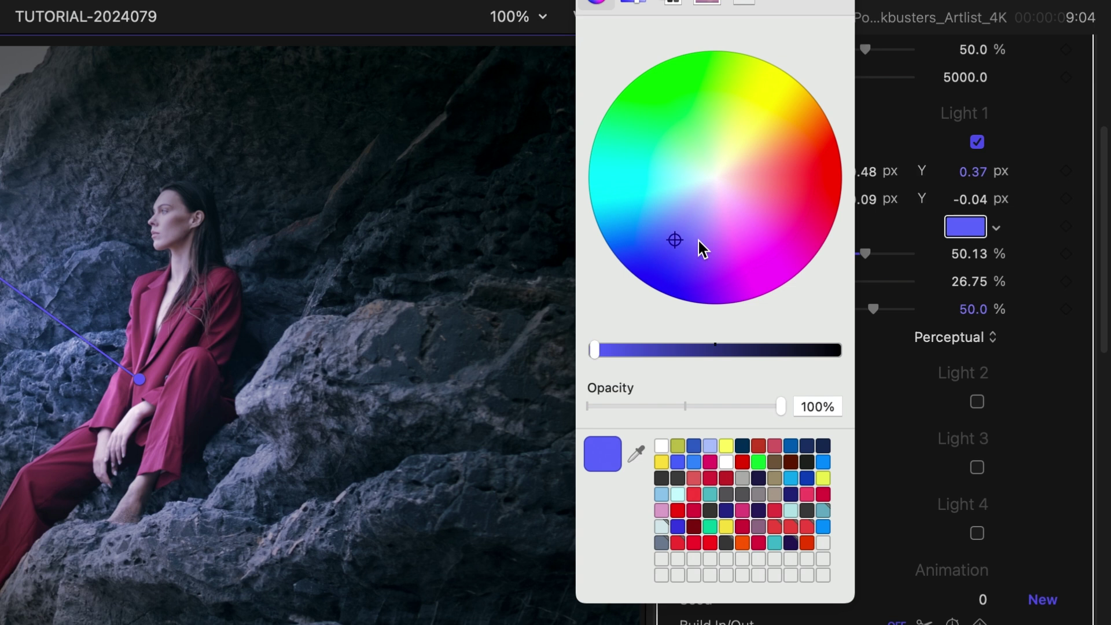
left_click_drag(675, 240, 731, 206)
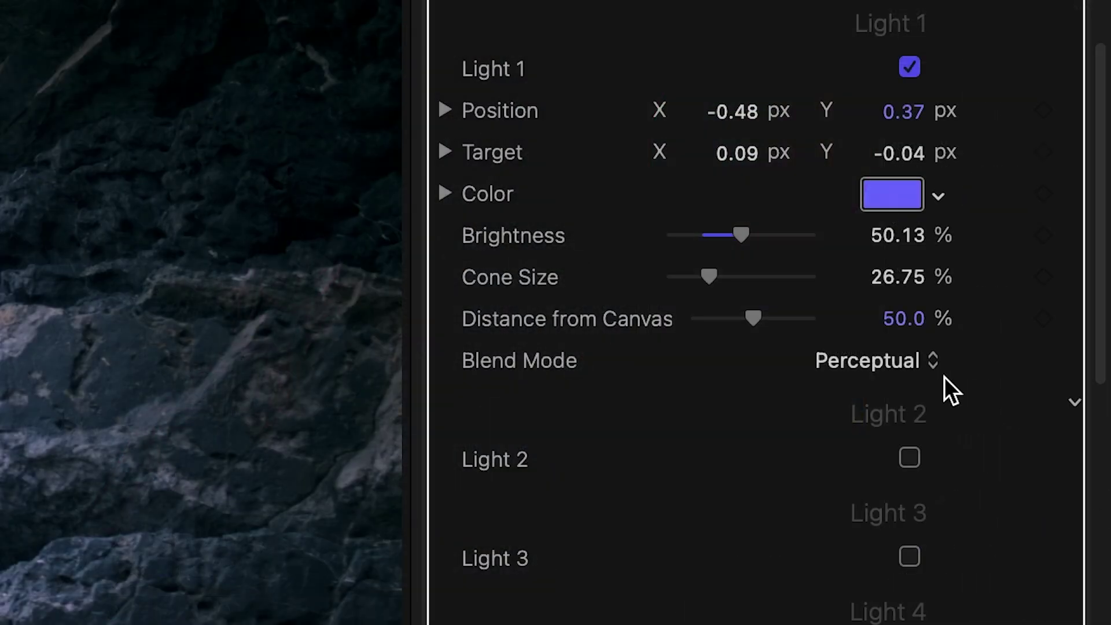
Step: Switch Light 1 back to Classic blending and change its colour to warm yellow
left_click(1006, 295)
left_click(920, 313)
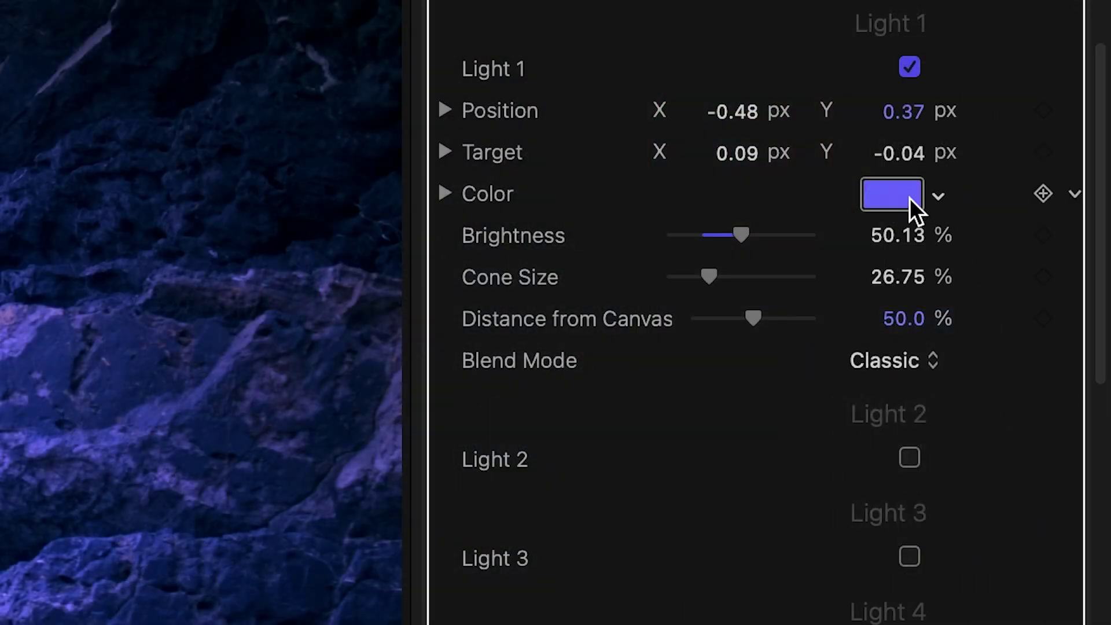
left_click(912, 197)
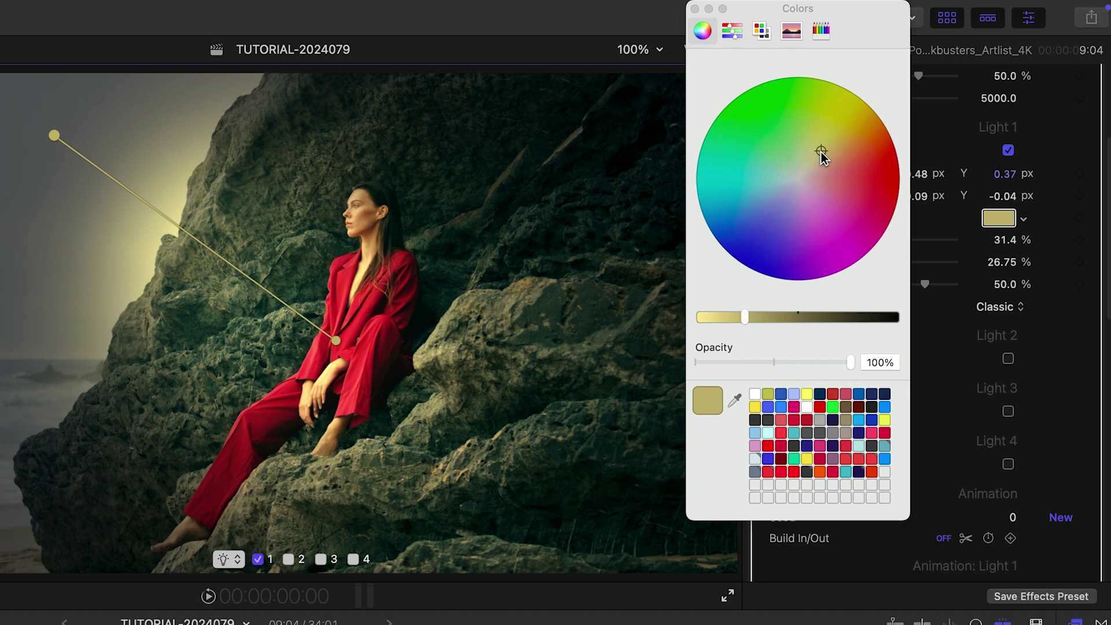
left_click(695, 9)
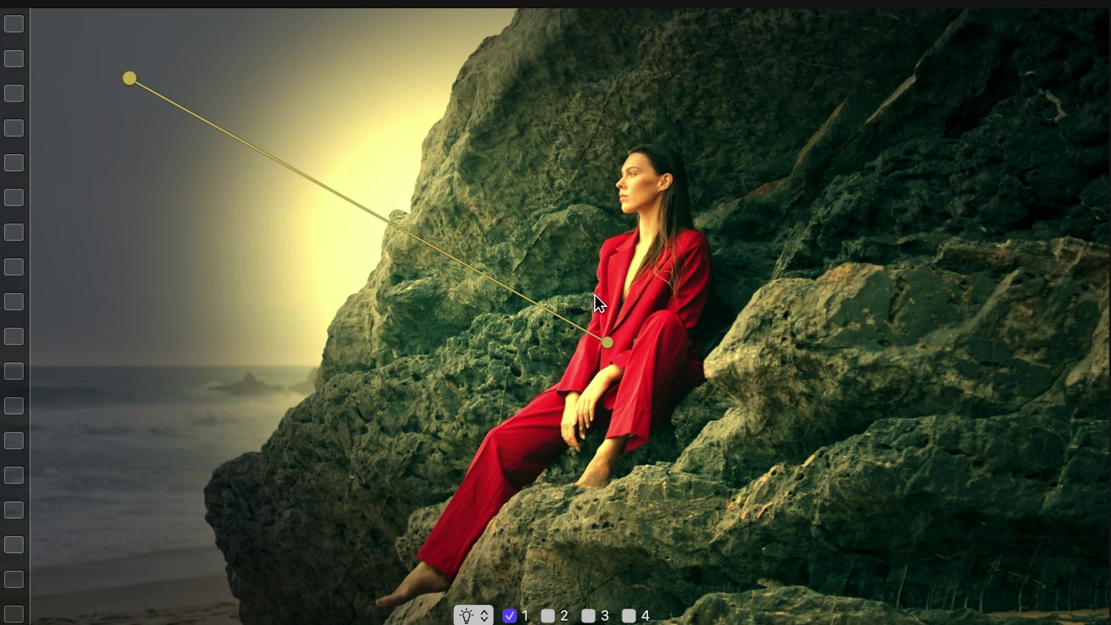
Step: Aim the light's target at the woman's face and keyframe it so it follows her later
left_click_drag(607, 343, 623, 217)
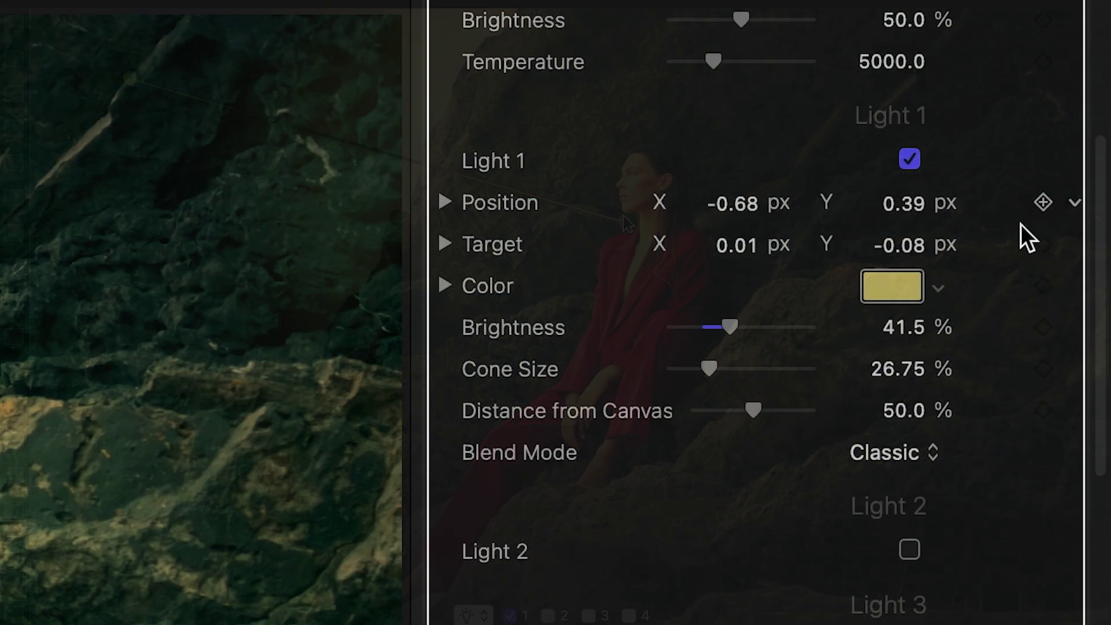
left_click(1043, 243)
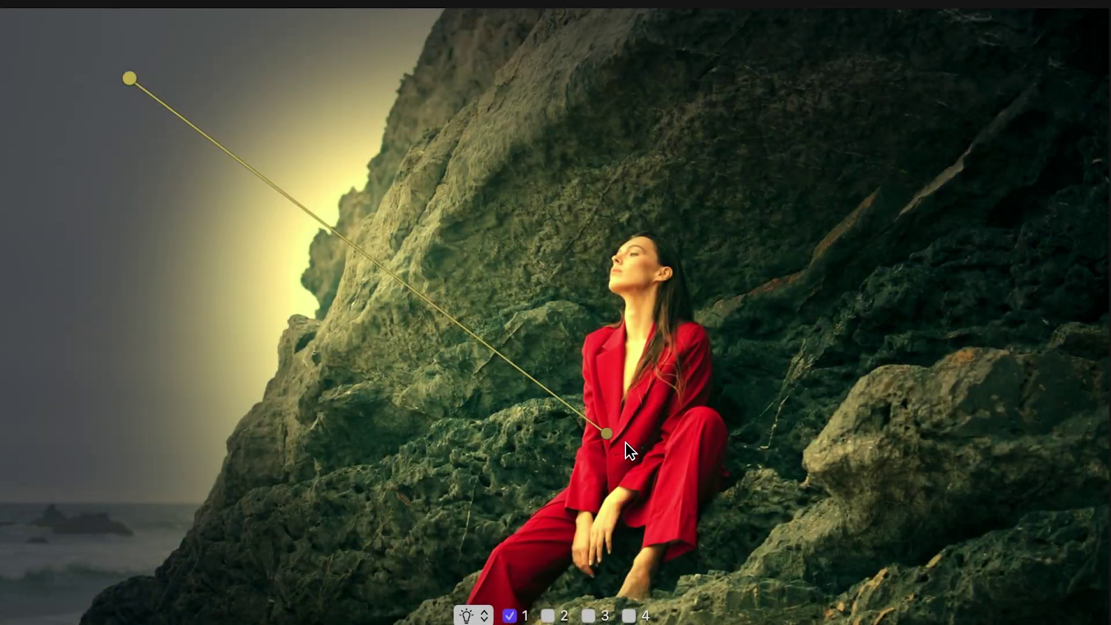
left_click_drag(607, 434, 747, 375)
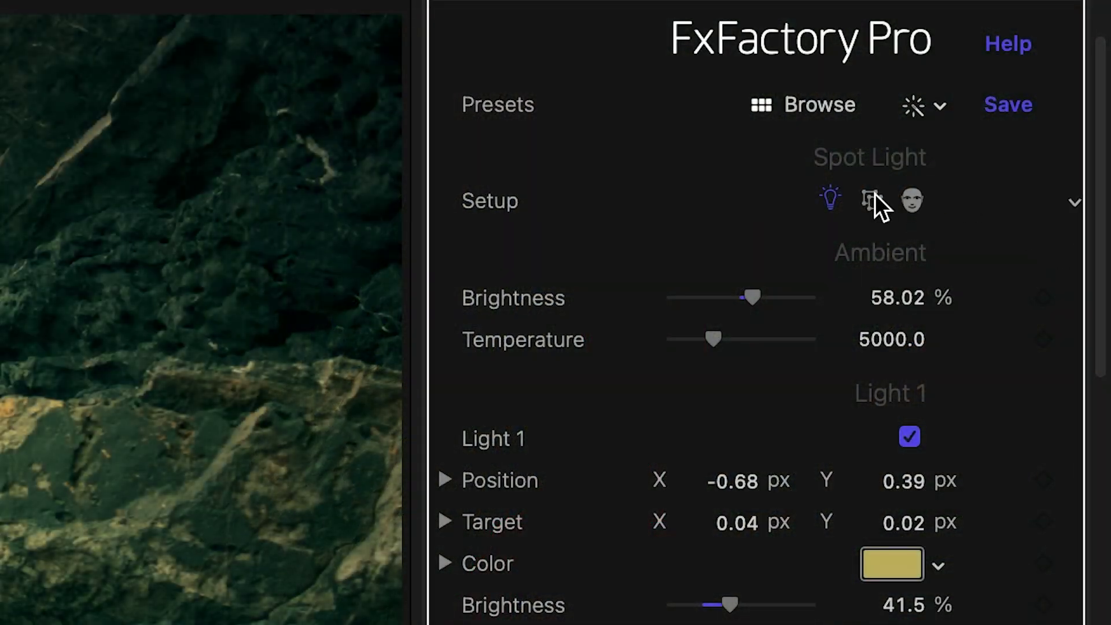
Step: Track 4 objects forward from the start of the rock clip and enable Light 2
left_click(875, 200)
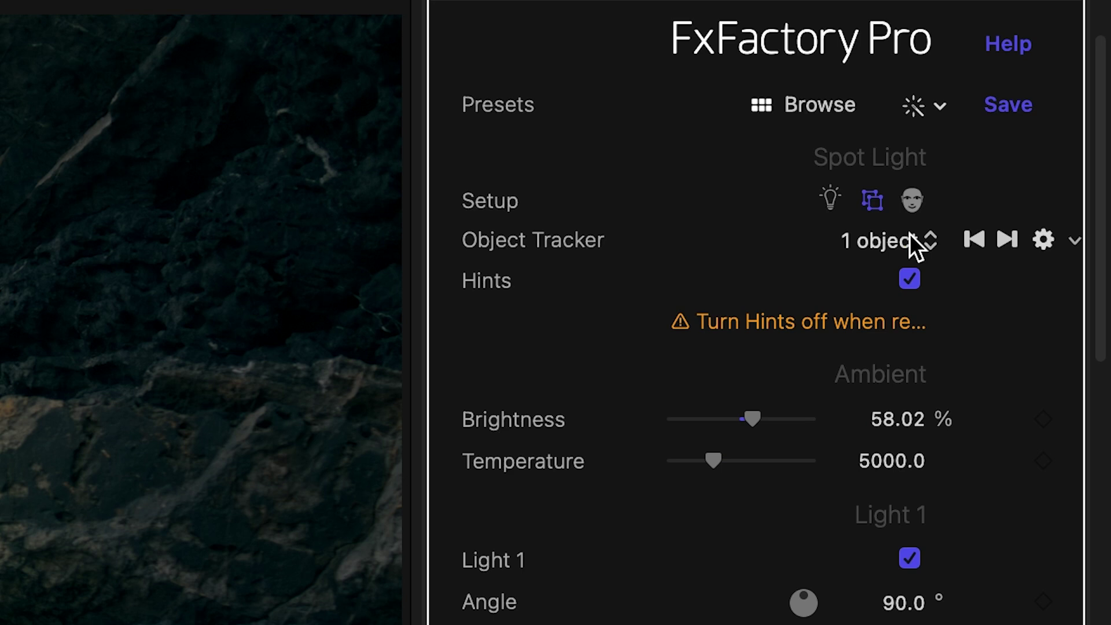
left_click(911, 236)
left_click(955, 355)
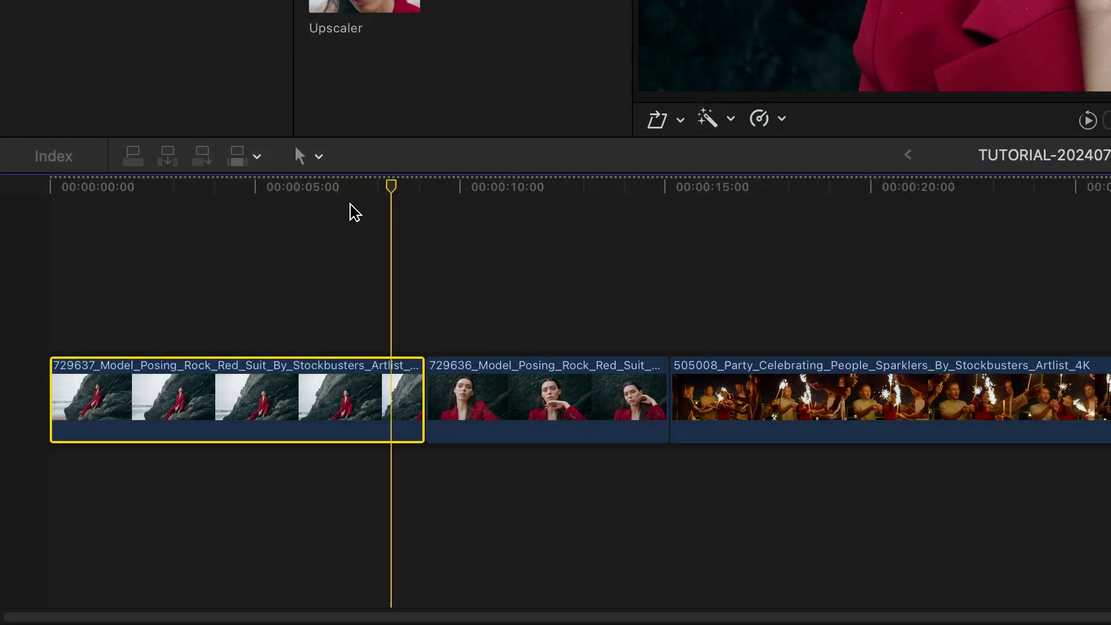
key("Home")
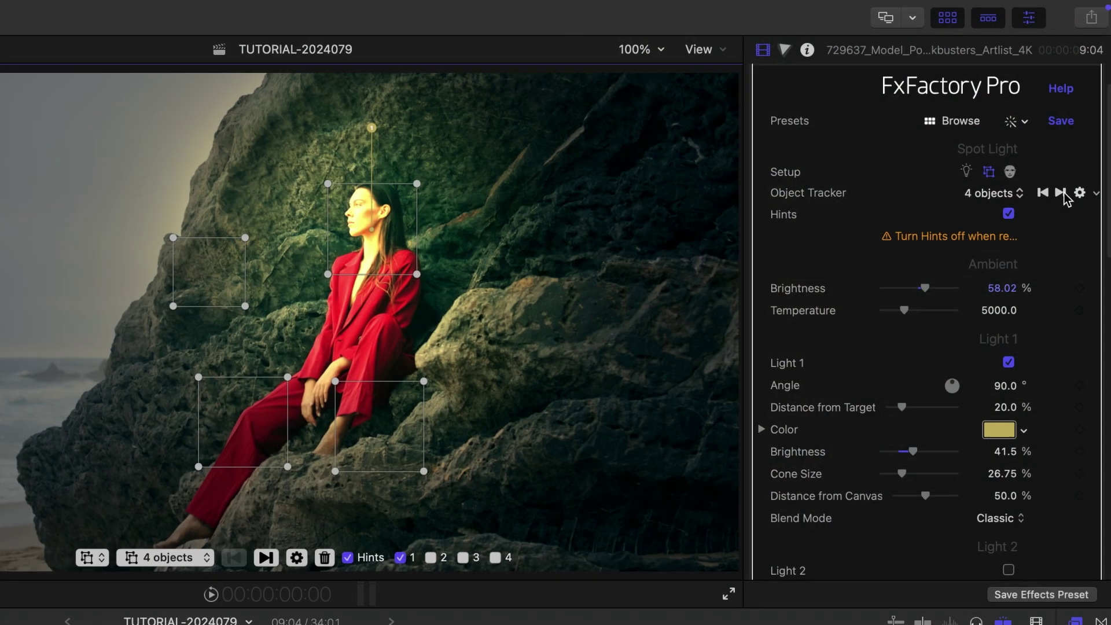
left_click(1064, 193)
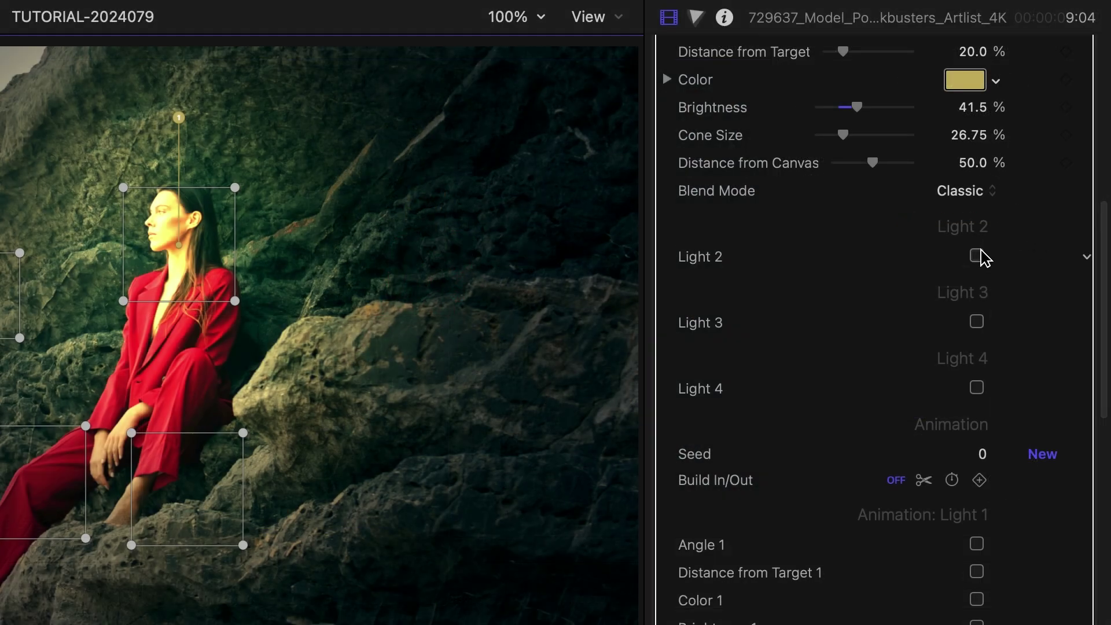
left_click(977, 256)
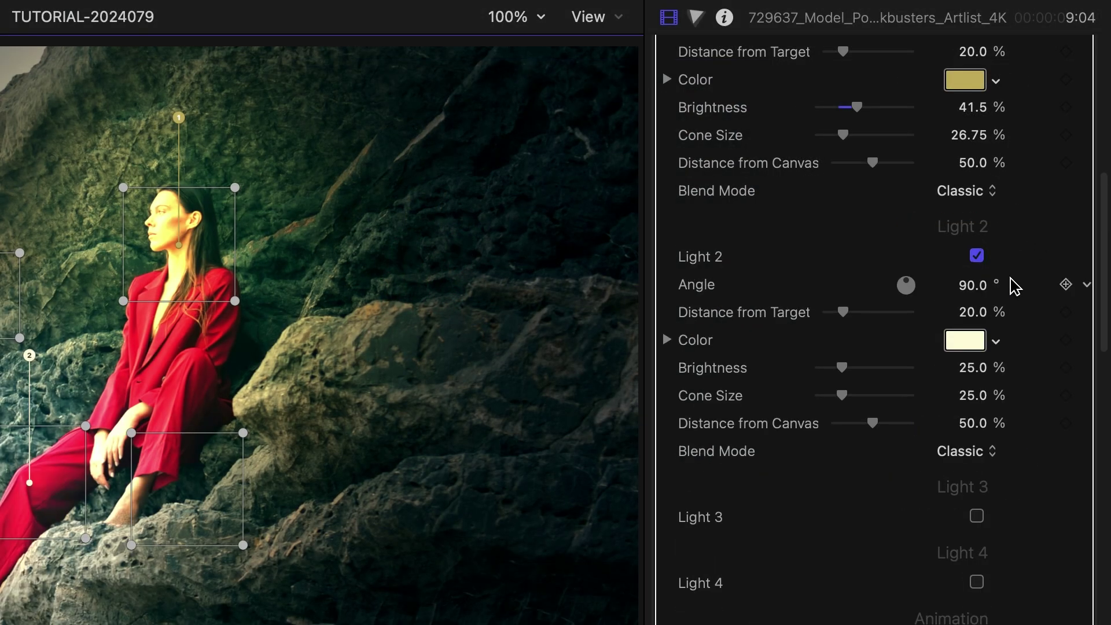
left_click_drag(1107, 313, 1084, 368)
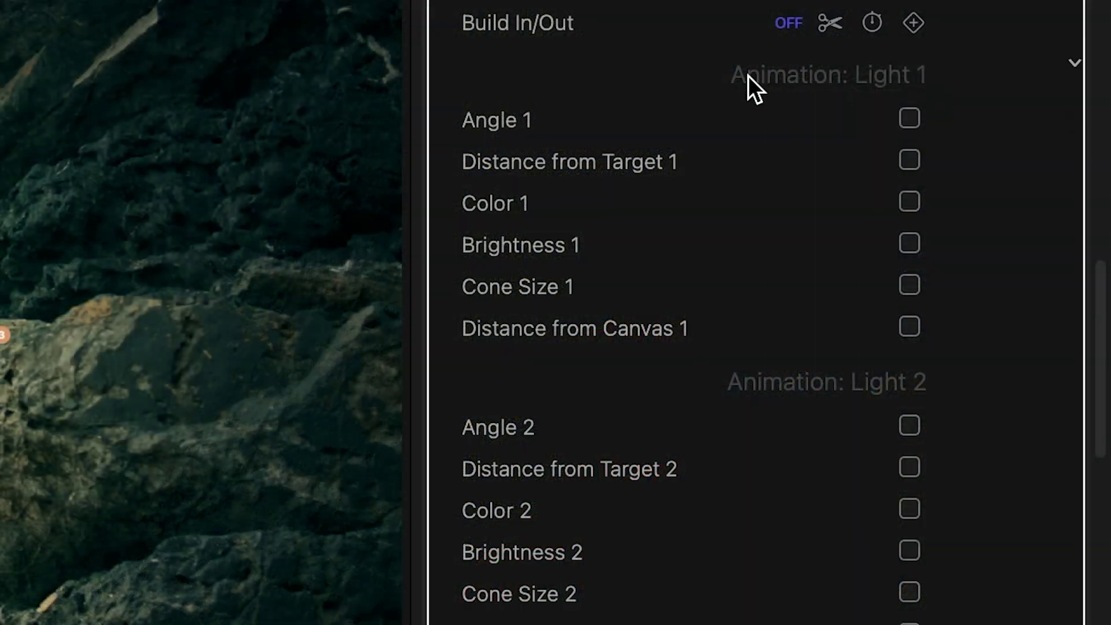
Step: Animate Light 1's Color 1 and enable Build In/Out with a 30–80% trim
left_click(909, 202)
left_click(1010, 253)
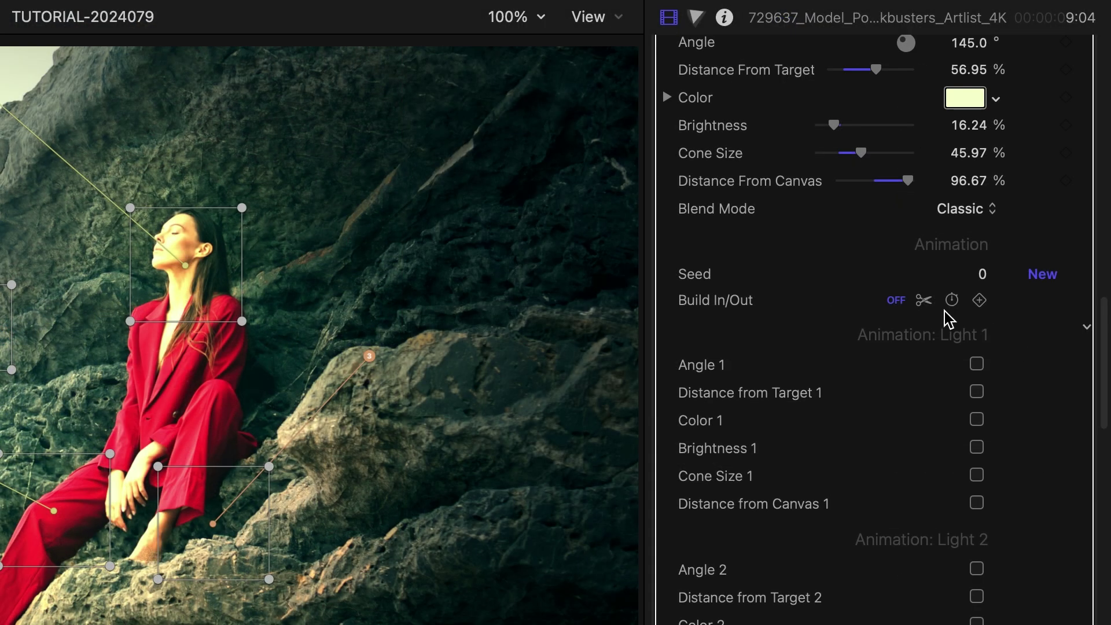
left_click(928, 299)
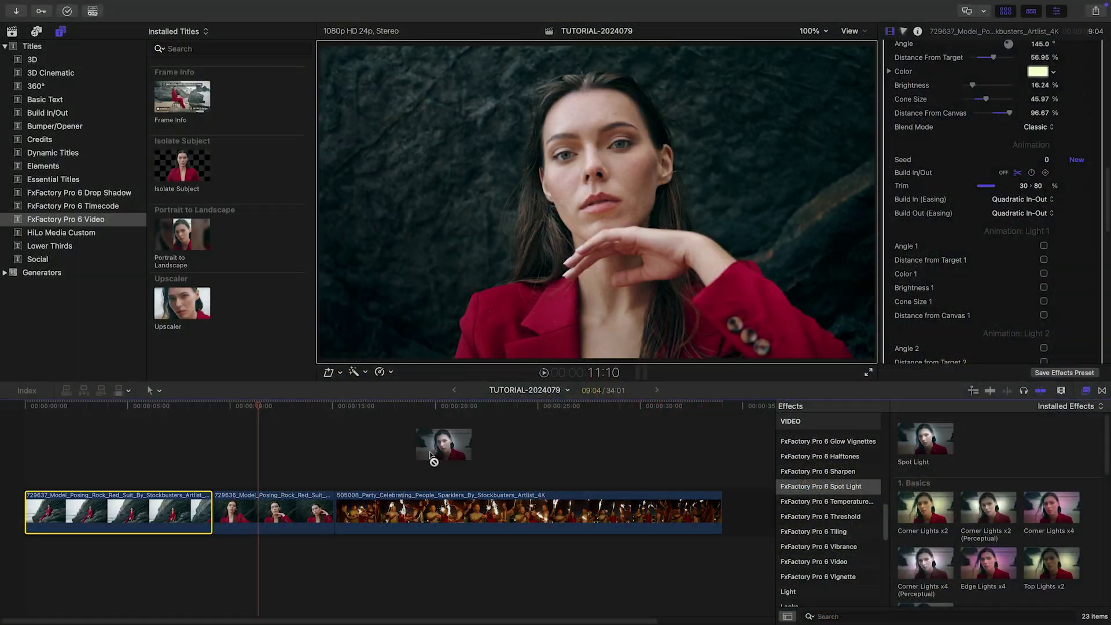
Step: Apply Spot Light to the middle close-up portrait clip and detect her face with Face Detection
left_click_drag(442, 445, 295, 512)
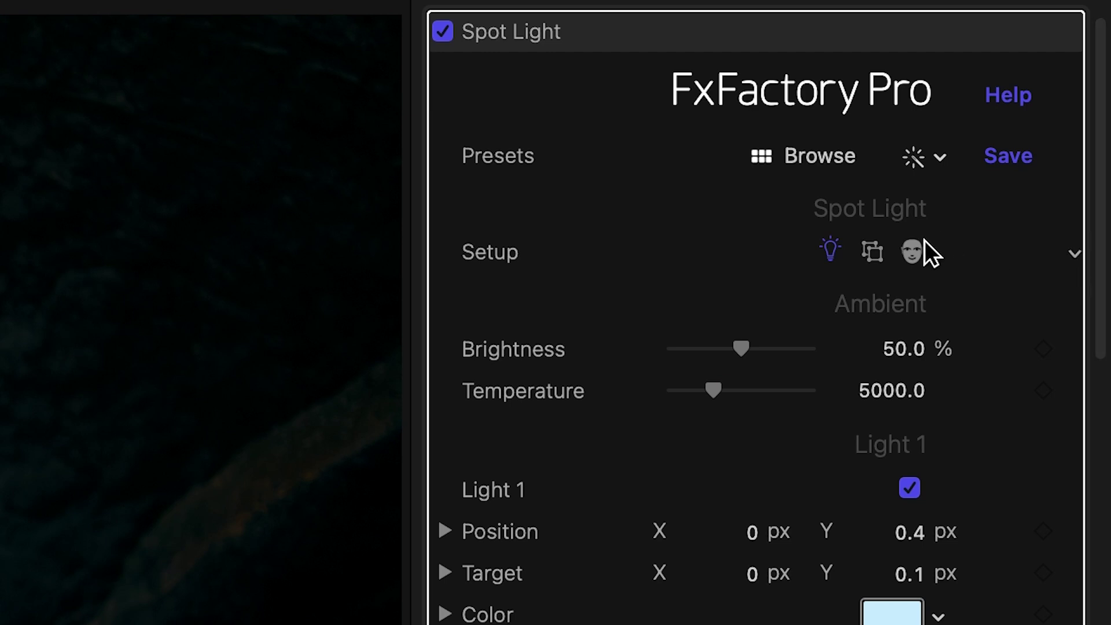
left_click(913, 250)
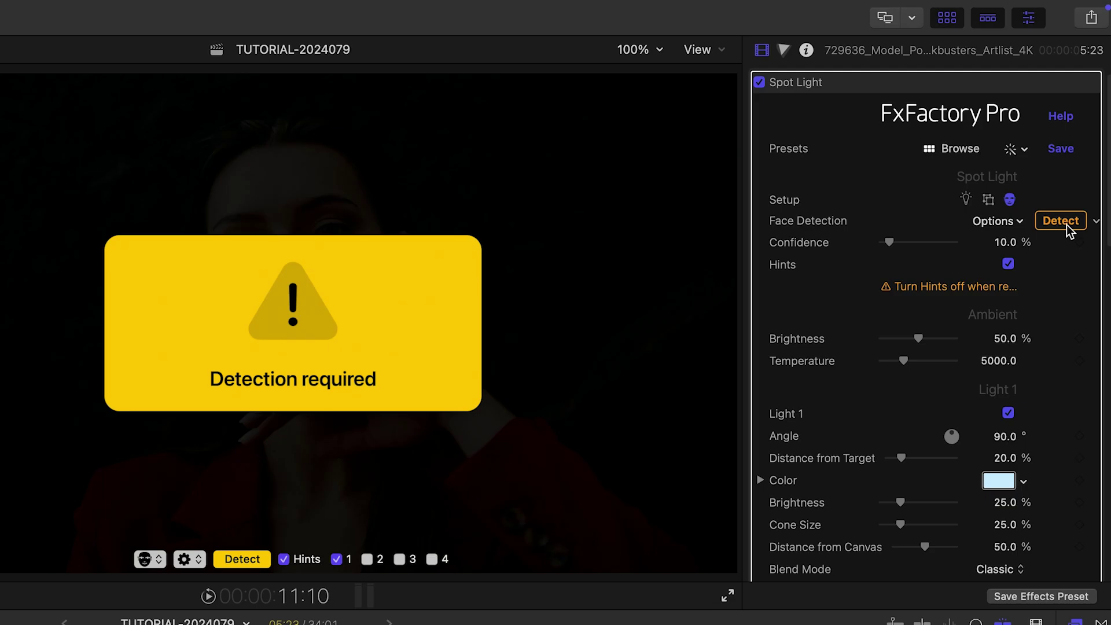
left_click(1020, 298)
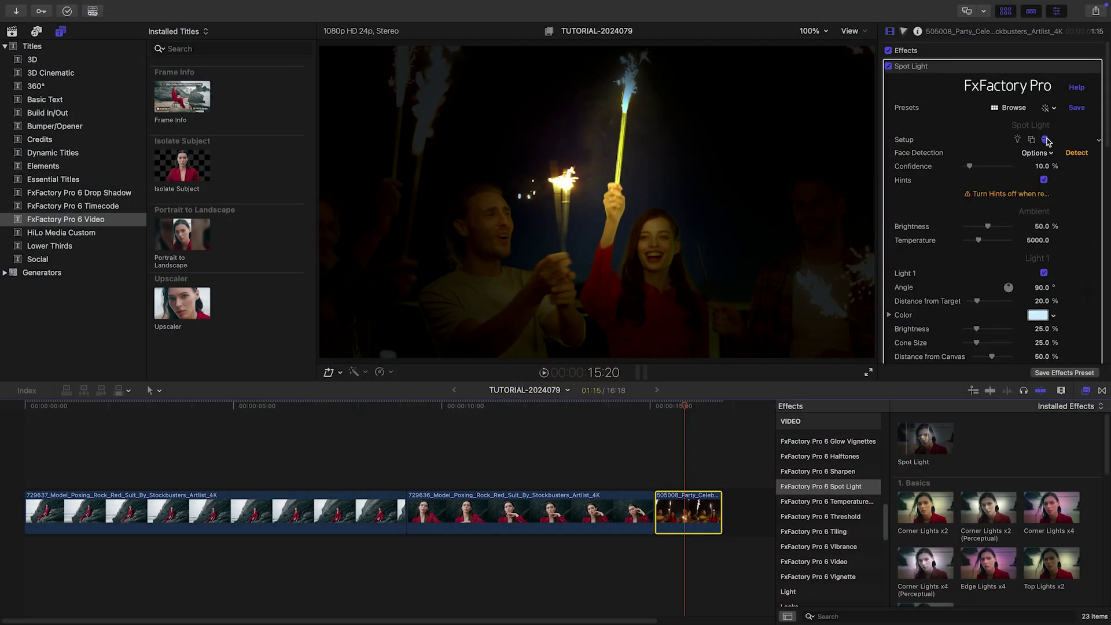
Step: Detect faces in the party clip and enable Lights 3 and 4 to light four people
left_click(1081, 154)
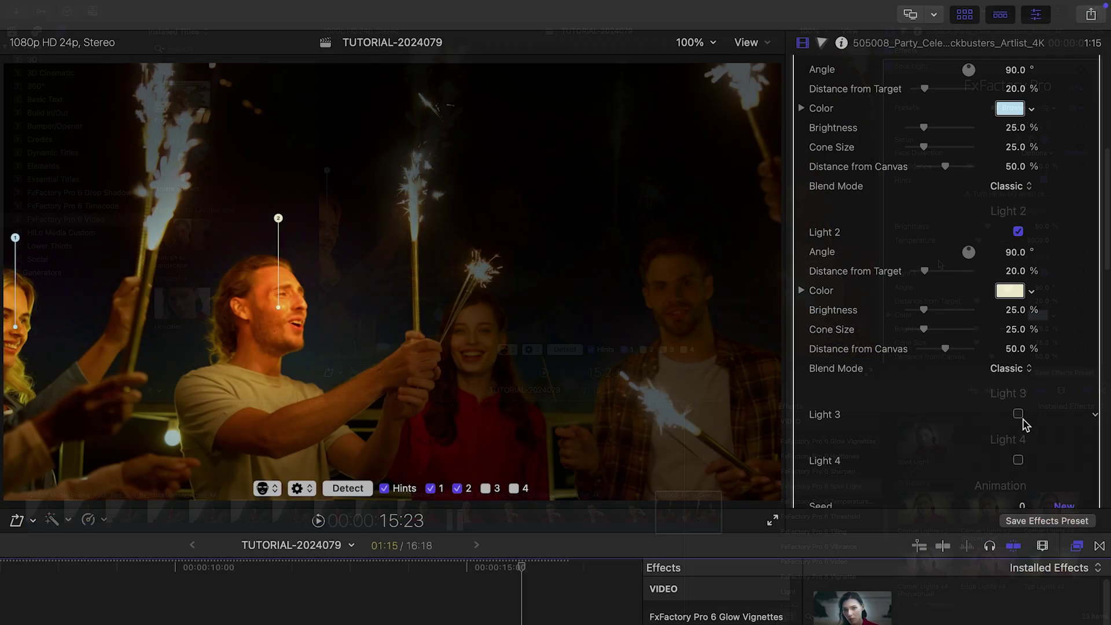
left_click(1044, 297)
scroll(1049, 301, "down", 2)
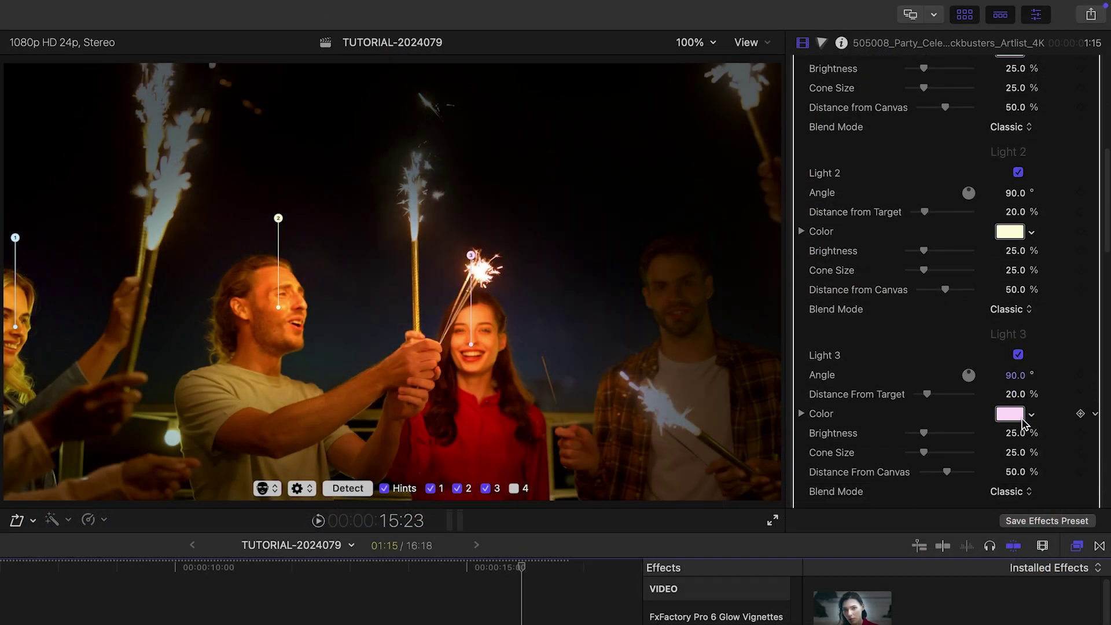
scroll(1023, 422, "down", 3)
left_click(1018, 419)
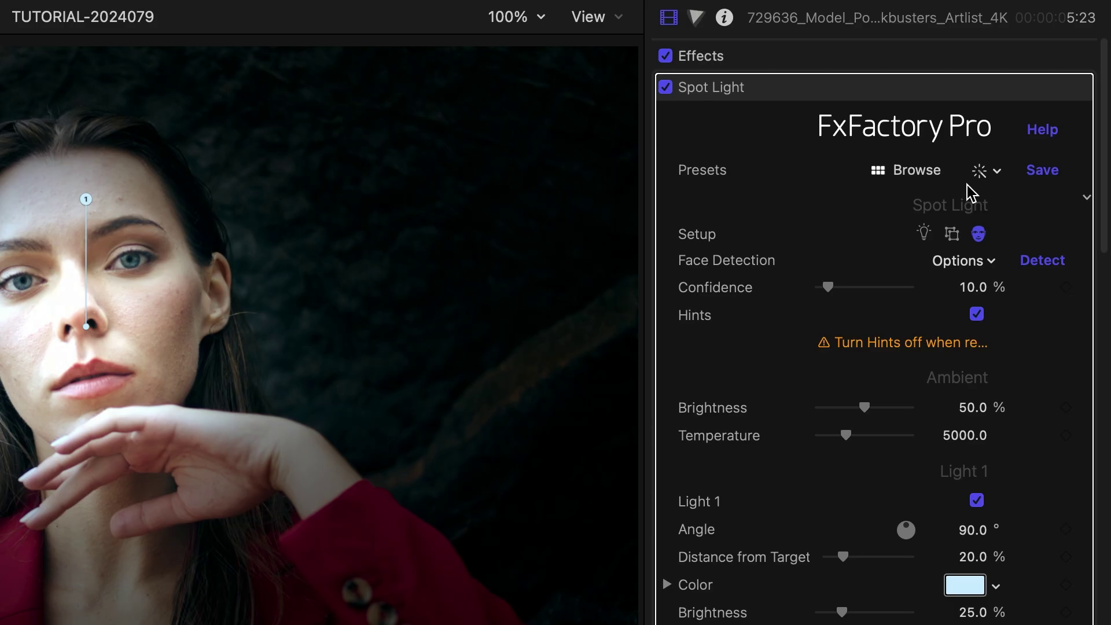
Step: Browse the Spot Light preset gallery, scrolling through its Basics, Animated and Static presets
left_click(1010, 108)
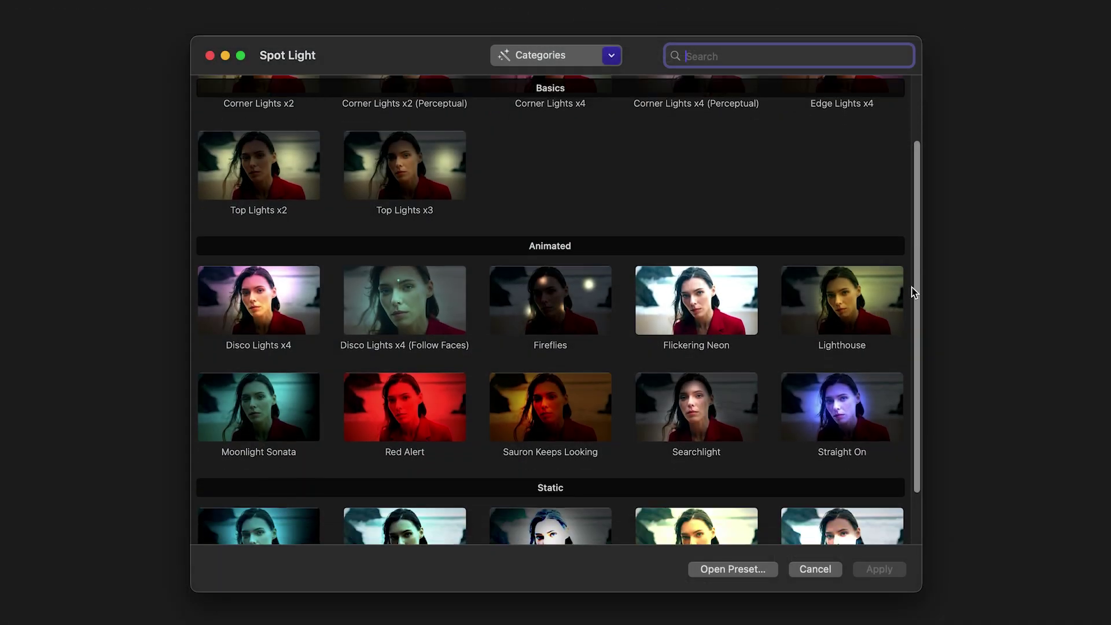
left_click_drag(913, 290, 906, 346)
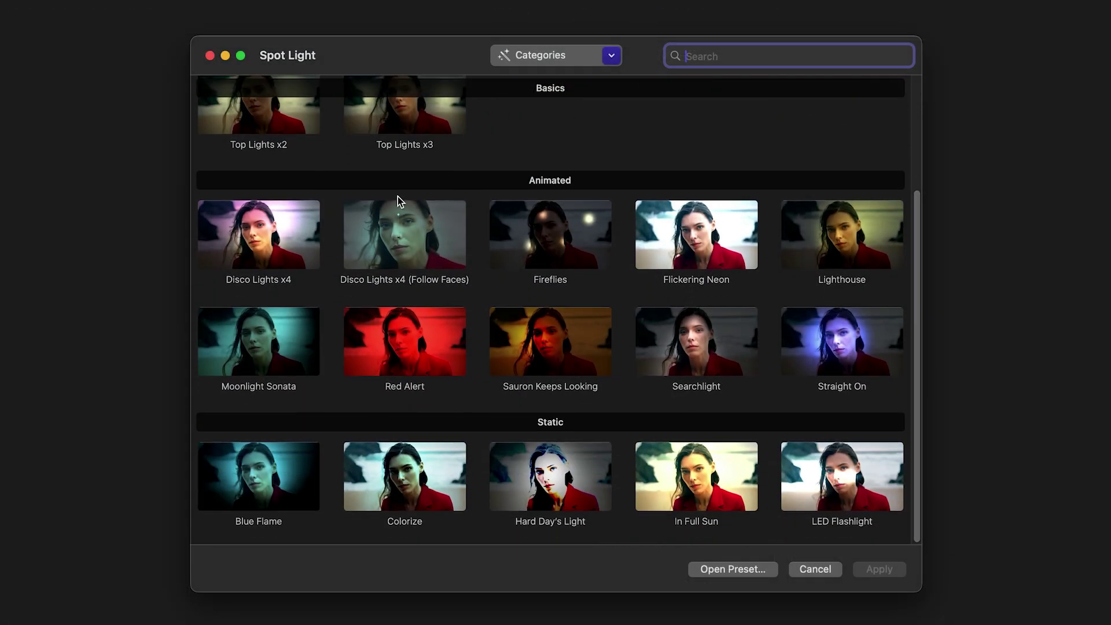